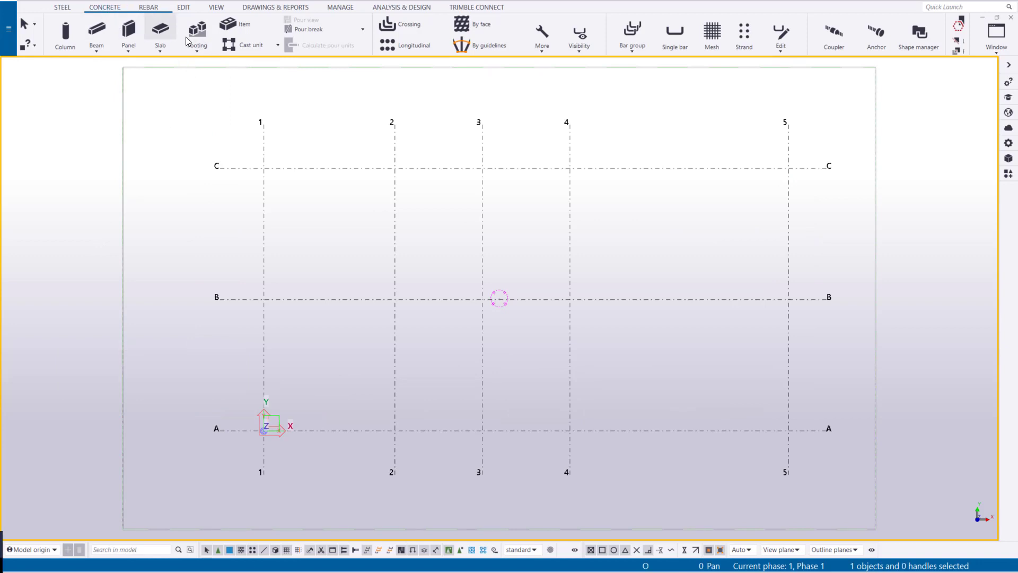
# Step: Start the Pad footing command with its properties open and show the Reference-drawing reference model in the plan view
pyautogui.click(199, 51)
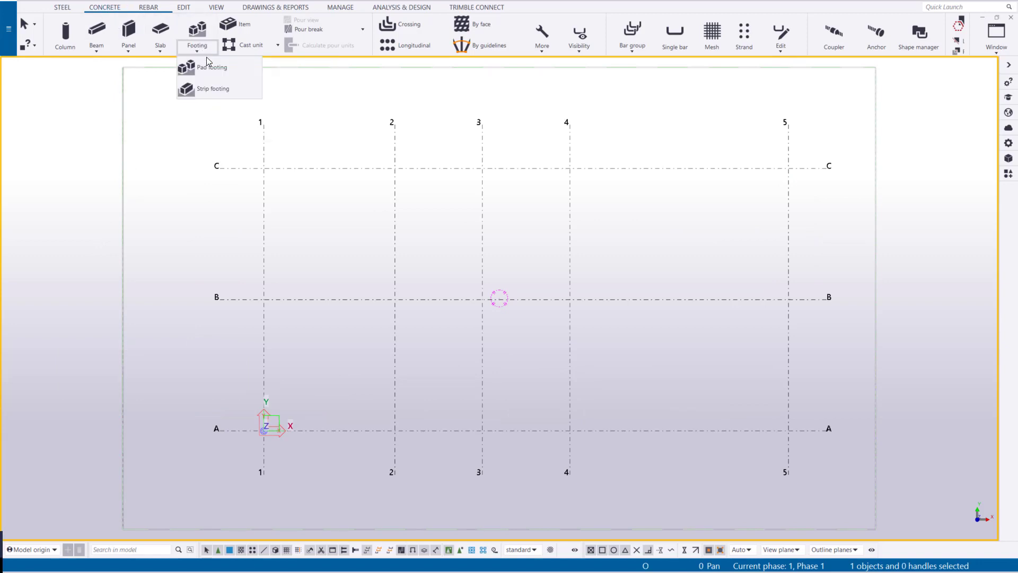
pyautogui.press('shift')
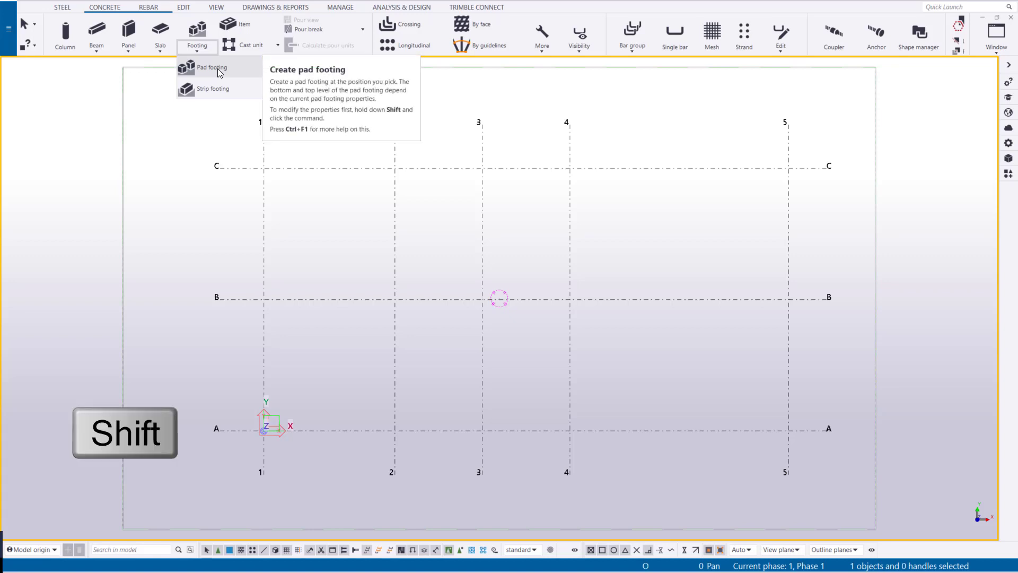
pyautogui.keyDown('shift'); pyautogui.click(218, 68); pyautogui.keyUp('shift')
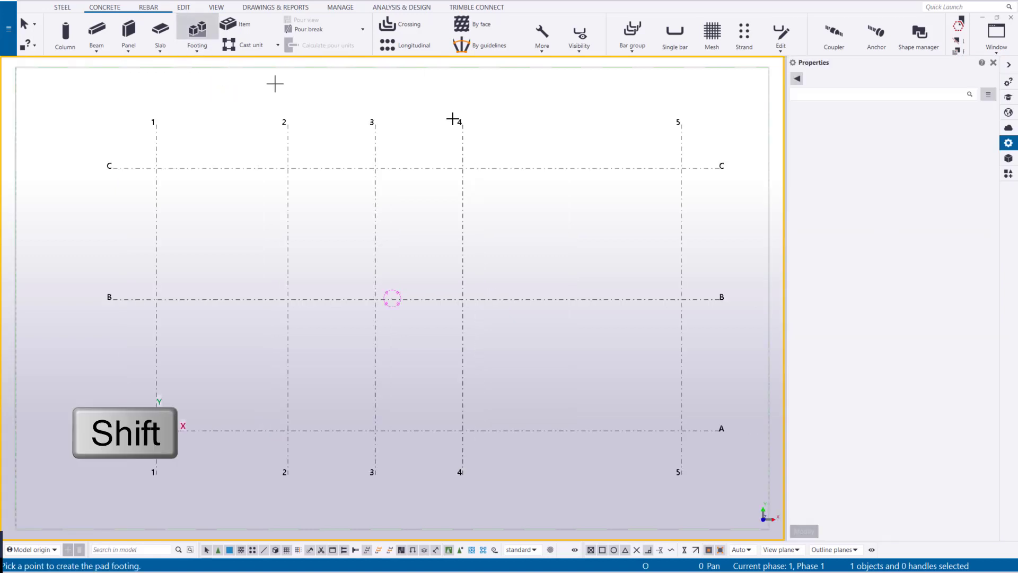
pyautogui.click(1009, 159)
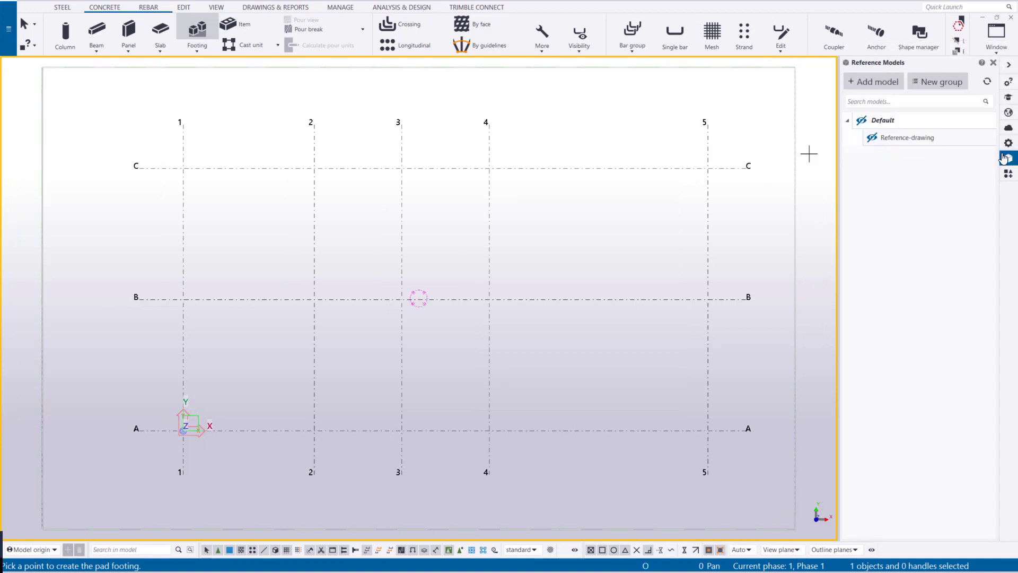
pyautogui.click(872, 139)
pyautogui.click(872, 139)
# Step: Set the pad footing's top level to -200 mm and its bottom level to -700 mm
pyautogui.click(1008, 143)
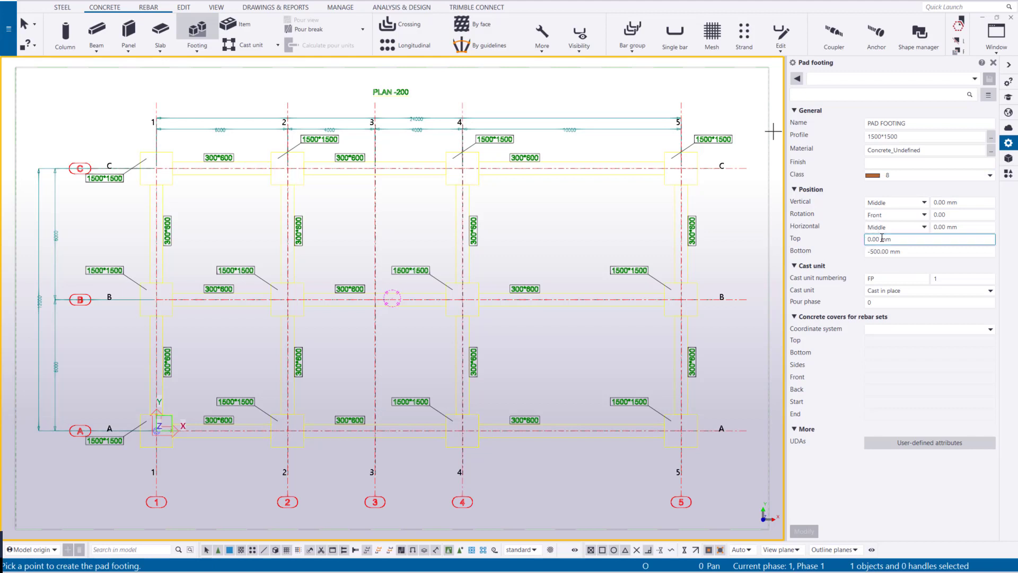
pyautogui.write('-20')
pyautogui.click(896, 252)
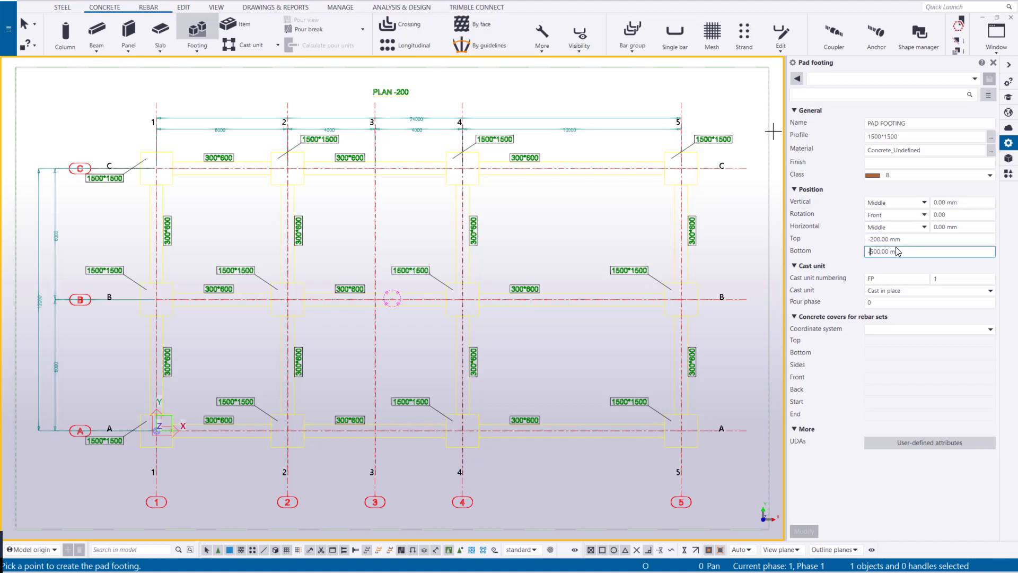
pyautogui.press('Delete')
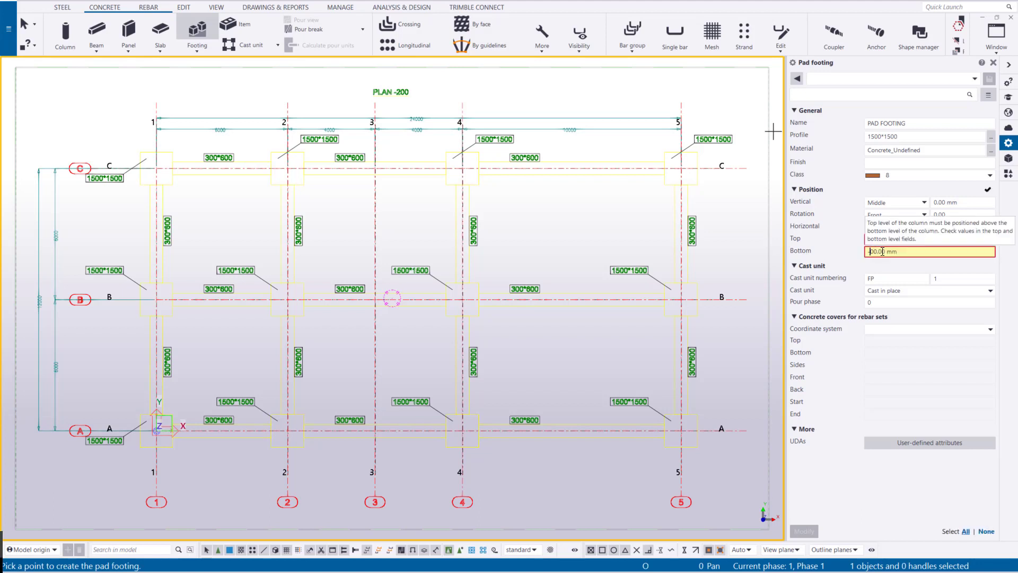
pyautogui.write('7')
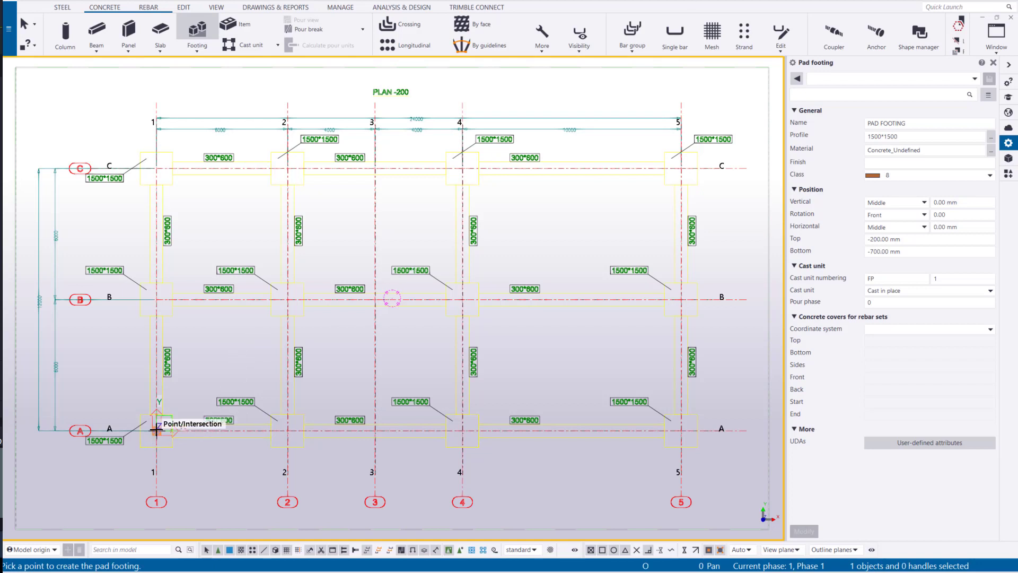
# Step: Place 1500*1500 pad footings on grid line A at its intersections with grids 1, 2, 4 and 5, and end the command
pyautogui.click(156, 429)
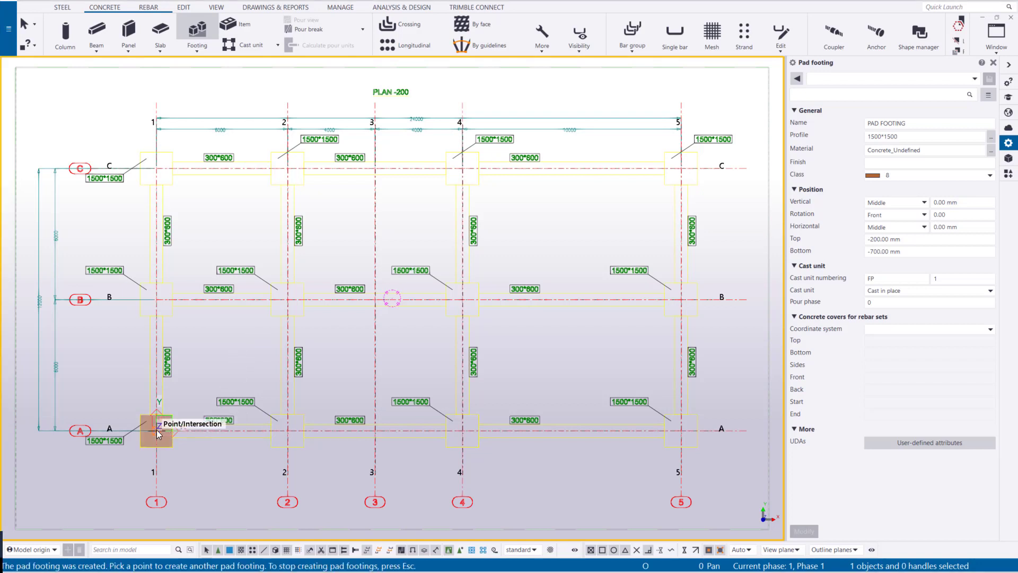
pyautogui.click(287, 430)
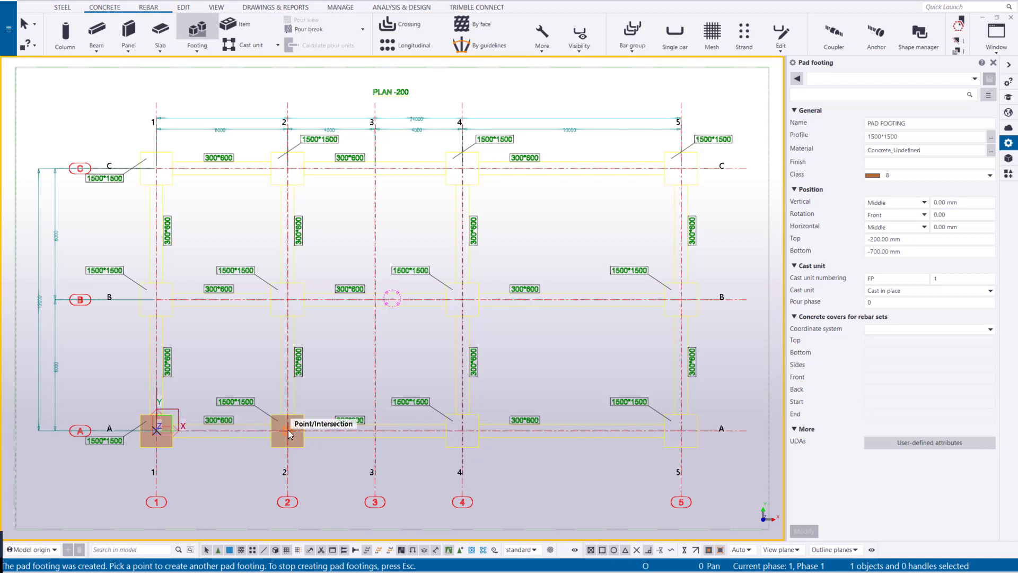
pyautogui.click(462, 432)
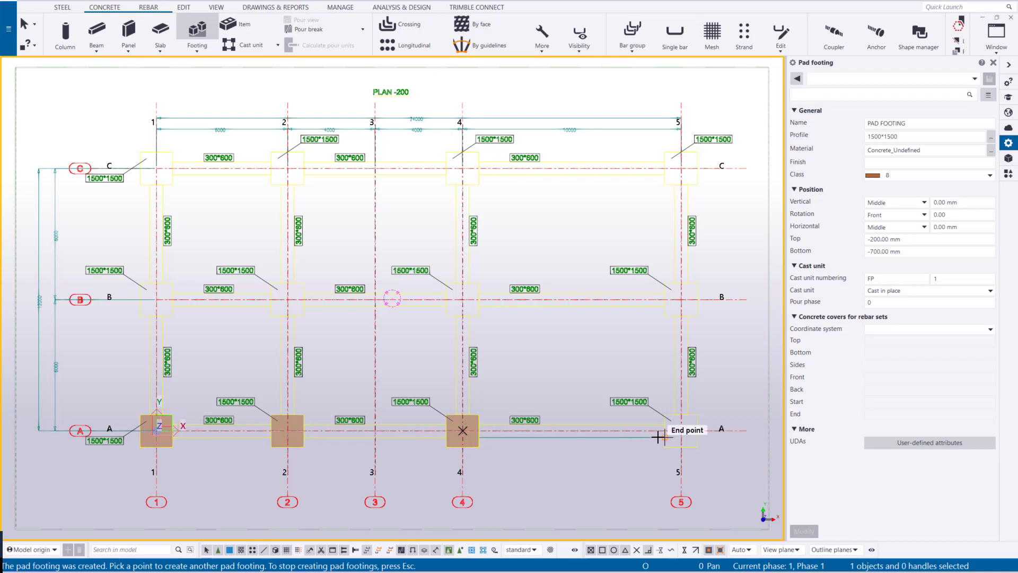
pyautogui.click(682, 431)
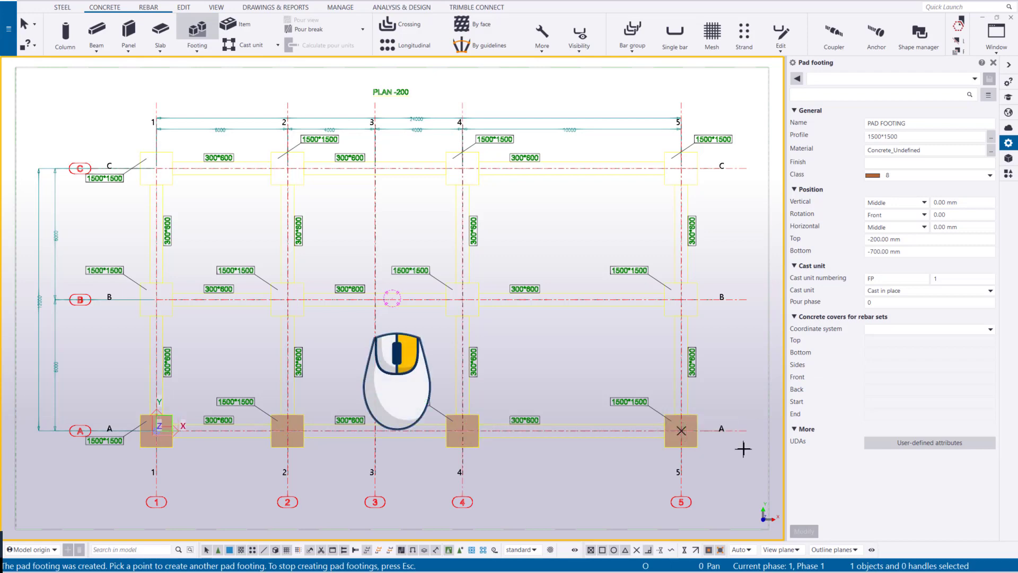
pyautogui.rightClick(633, 362)
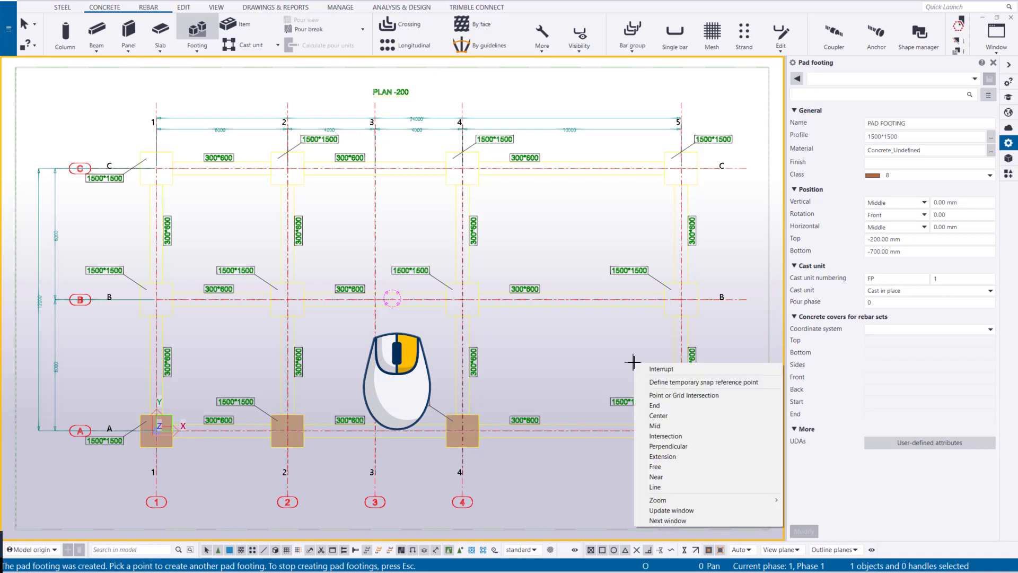
pyautogui.click(653, 368)
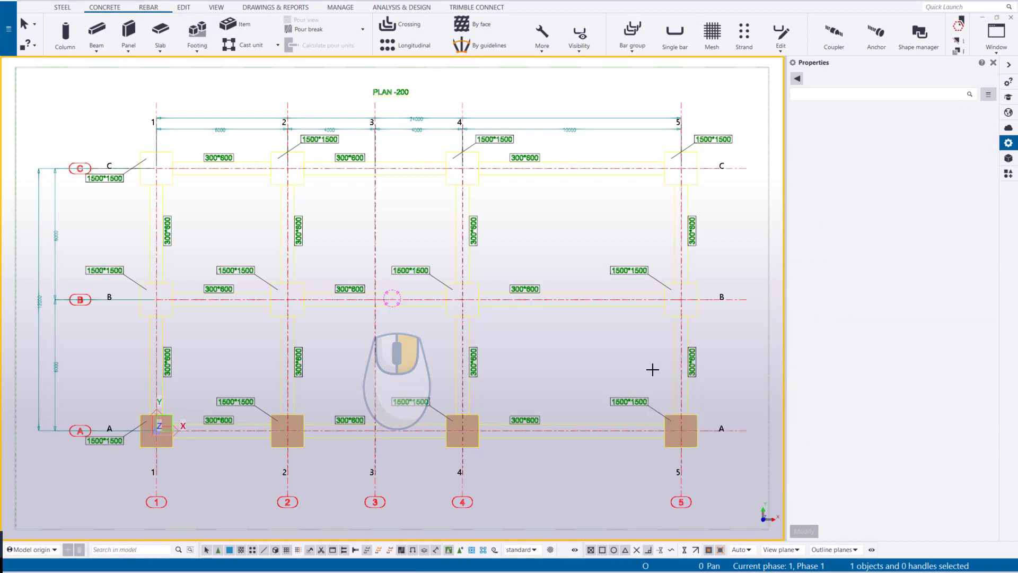
pyautogui.press('Return')
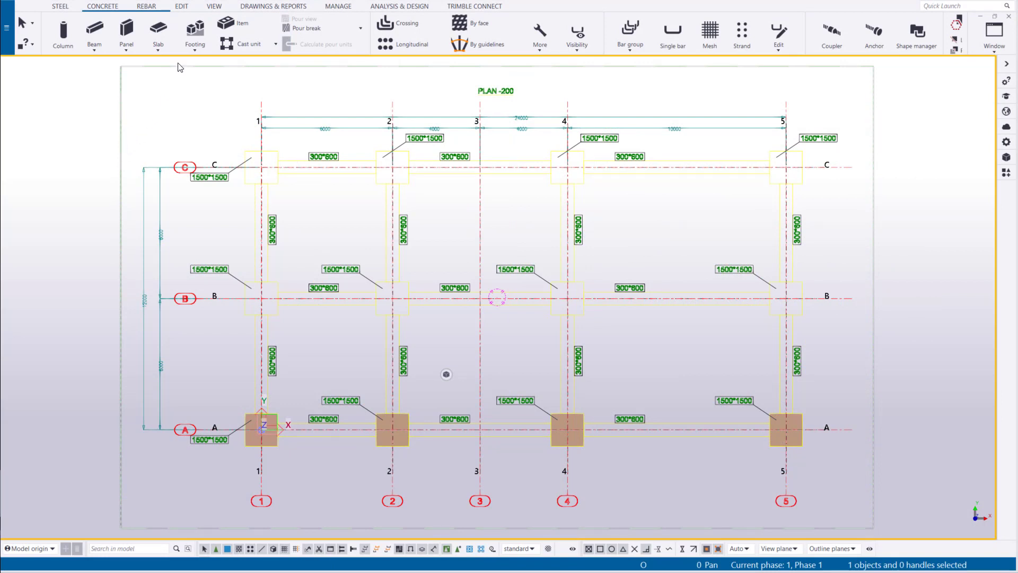
# Step: Start a 300*600 strip footing and set its at-depth offset to 200 mm with the Behind position
pyautogui.click(193, 51)
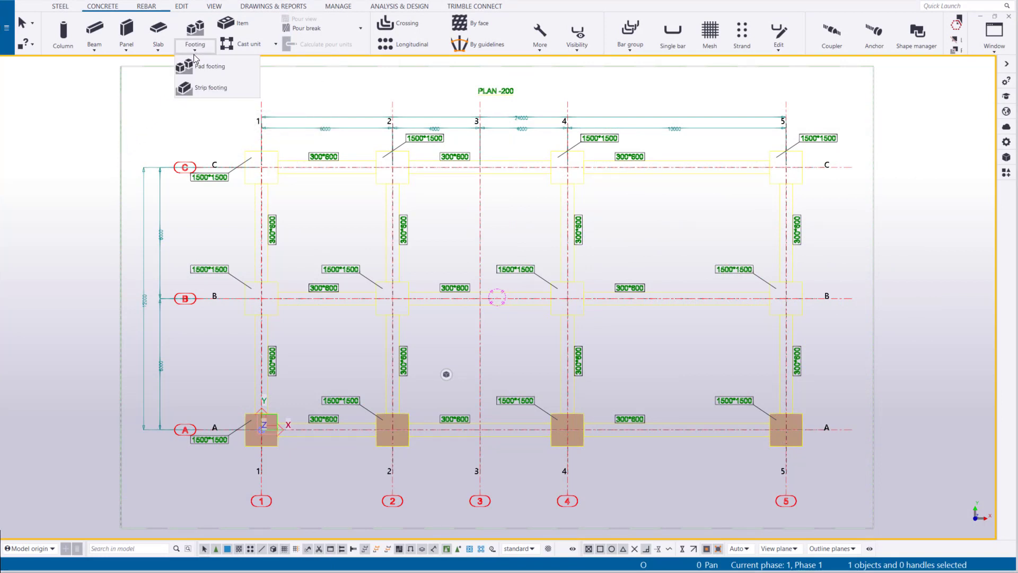
pyautogui.click(205, 85)
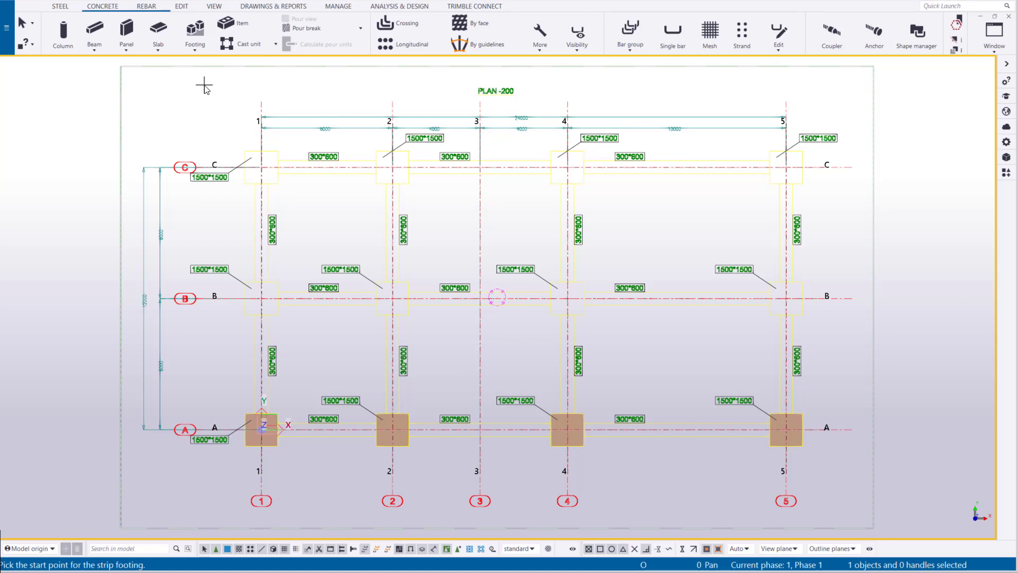
pyautogui.click(1006, 145)
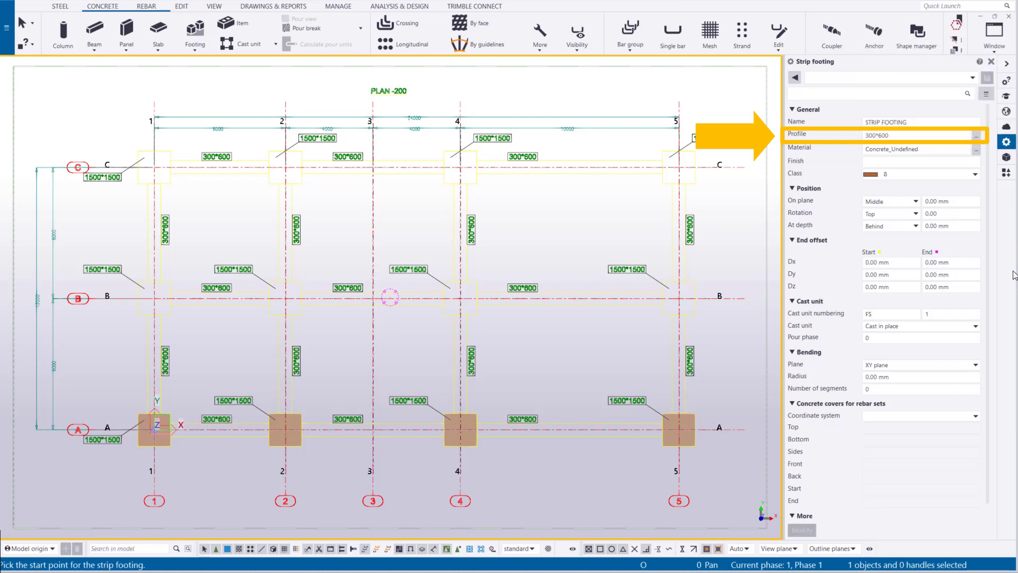
pyautogui.click(940, 227)
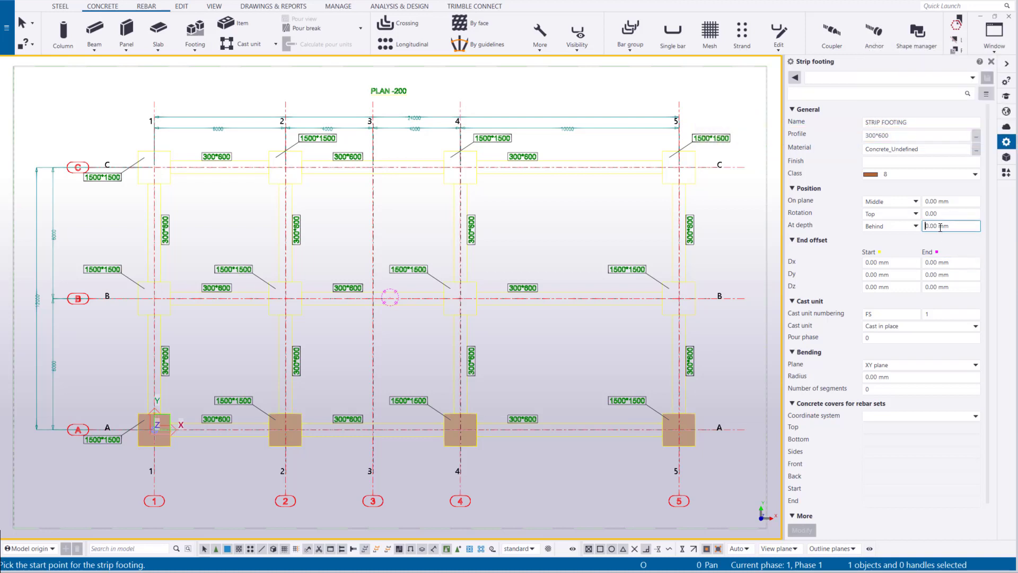
pyautogui.write('20')
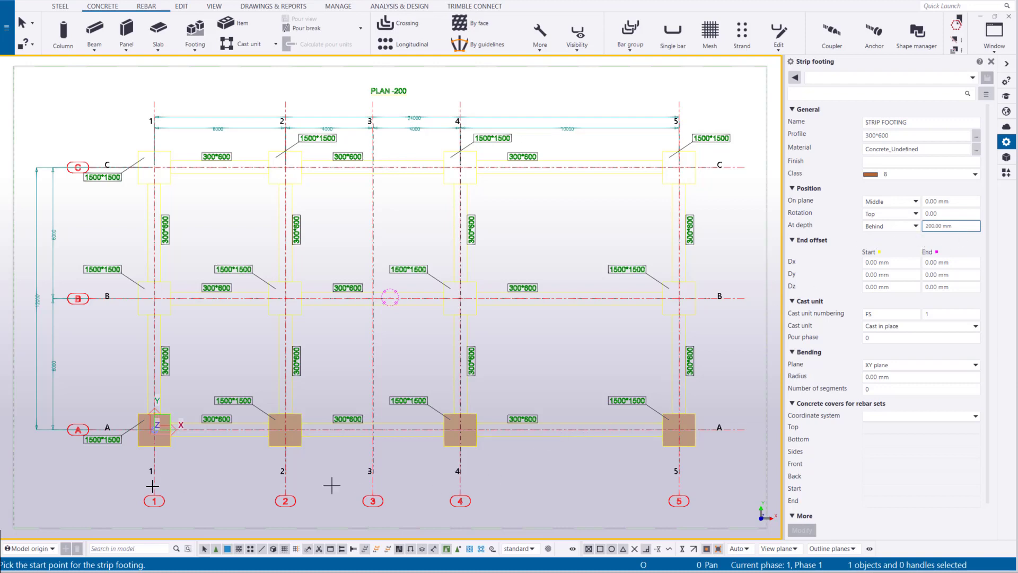
# Step: Create two strip footings along grid line A, one from grid 1 to 2 and one from grid 2 to 4
pyautogui.click(154, 427)
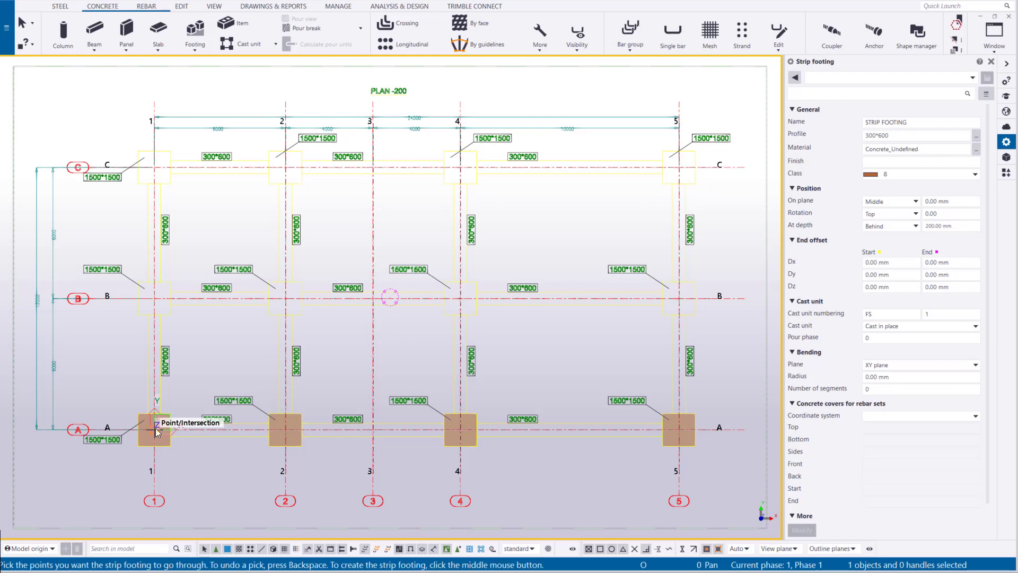
pyautogui.click(287, 428)
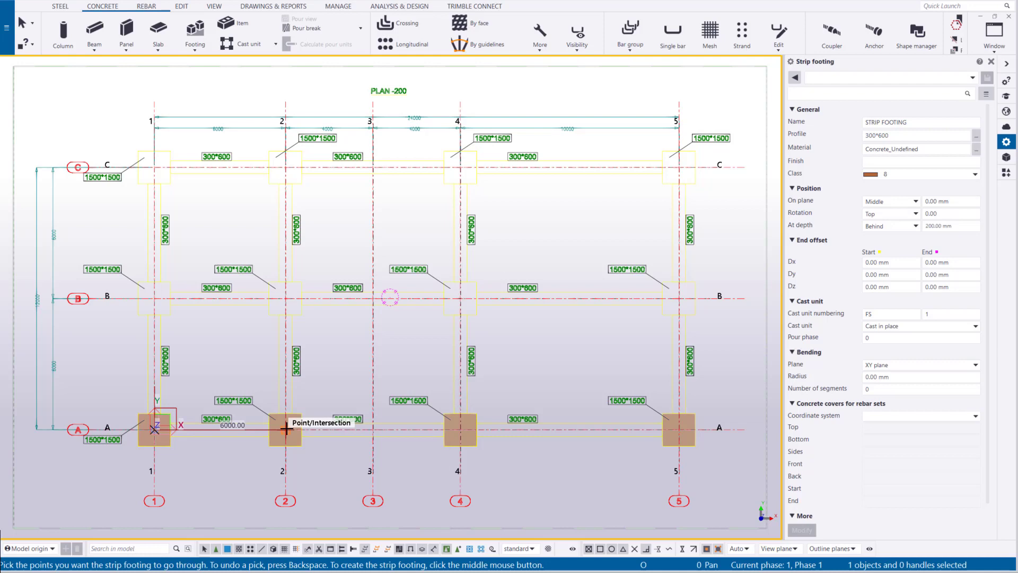
pyautogui.middleClick(289, 433)
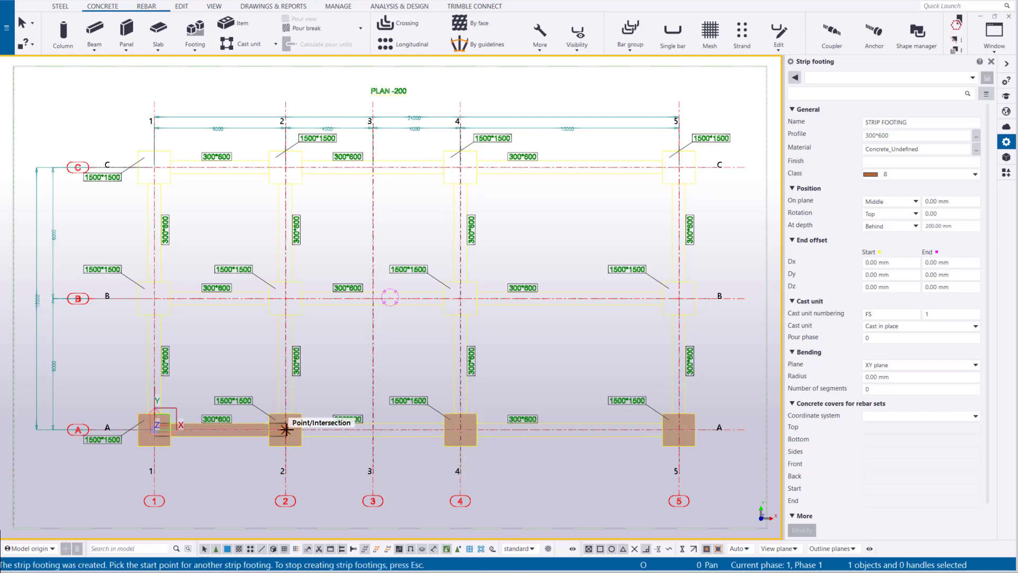
pyautogui.click(285, 430)
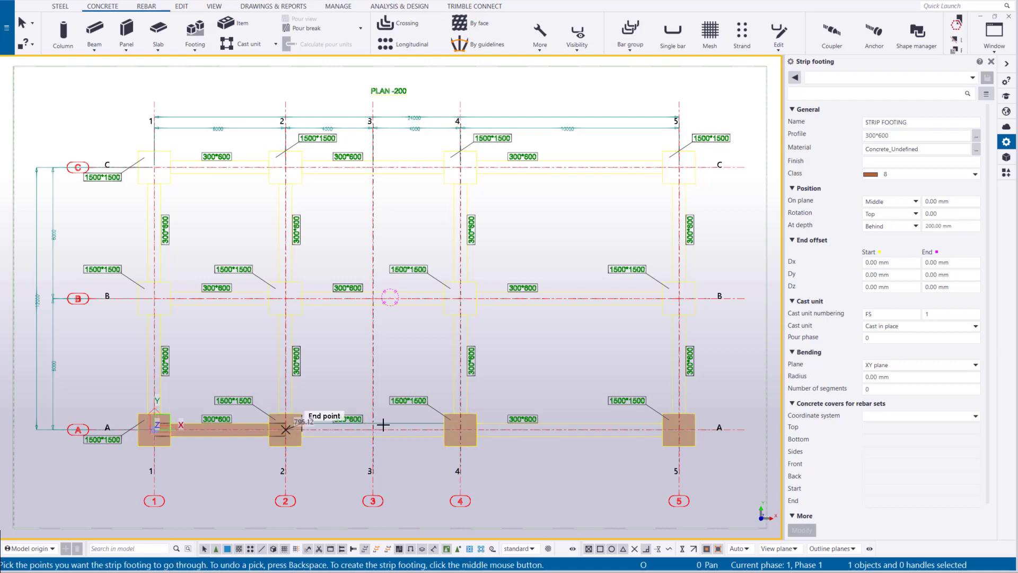
pyautogui.click(460, 430)
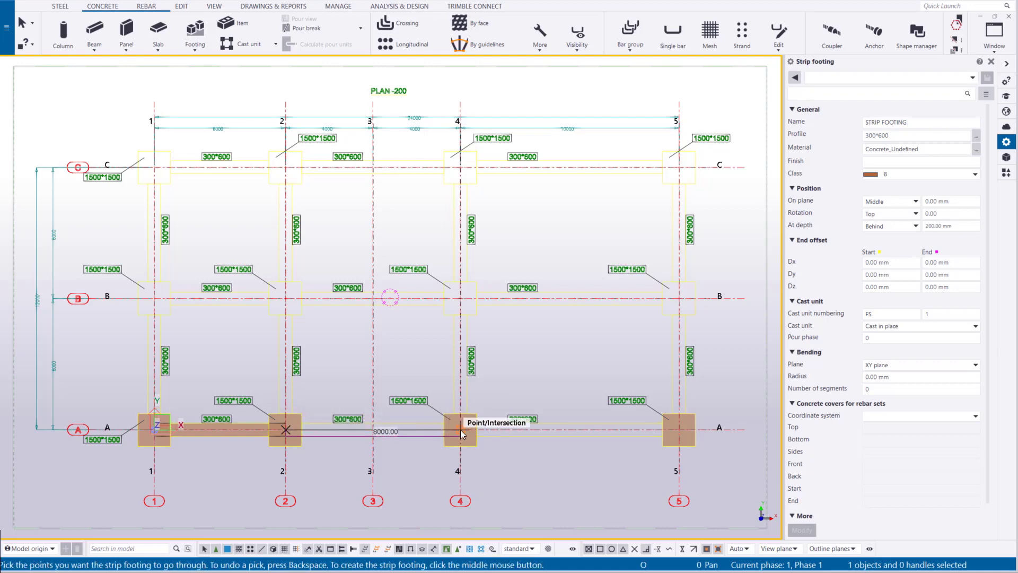
pyautogui.middleClick(460, 430)
# Step: Create a strip footing along grid line A from grid 4 to 5 and end the strip footing command
pyautogui.click(460, 430)
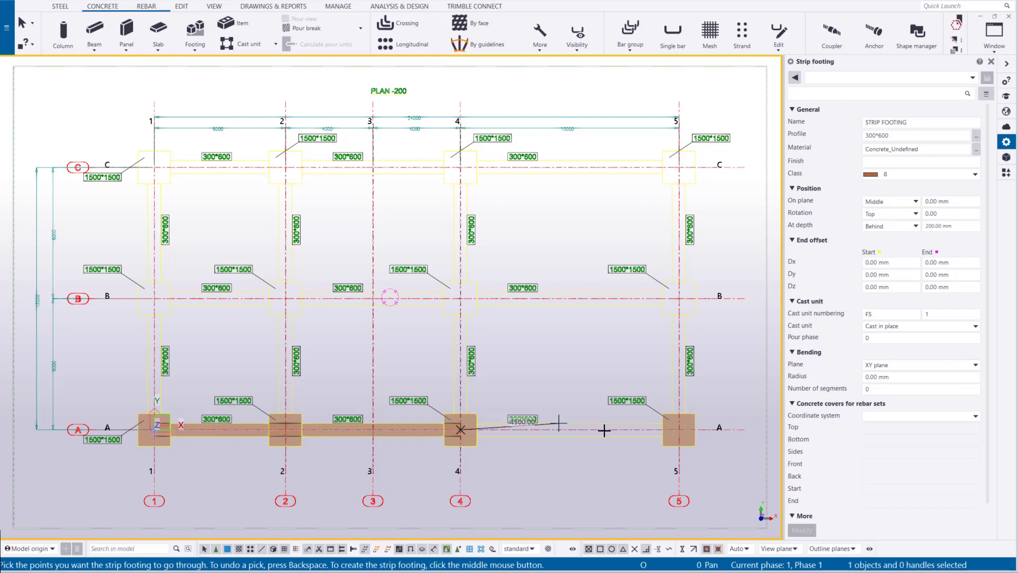
pyautogui.click(678, 430)
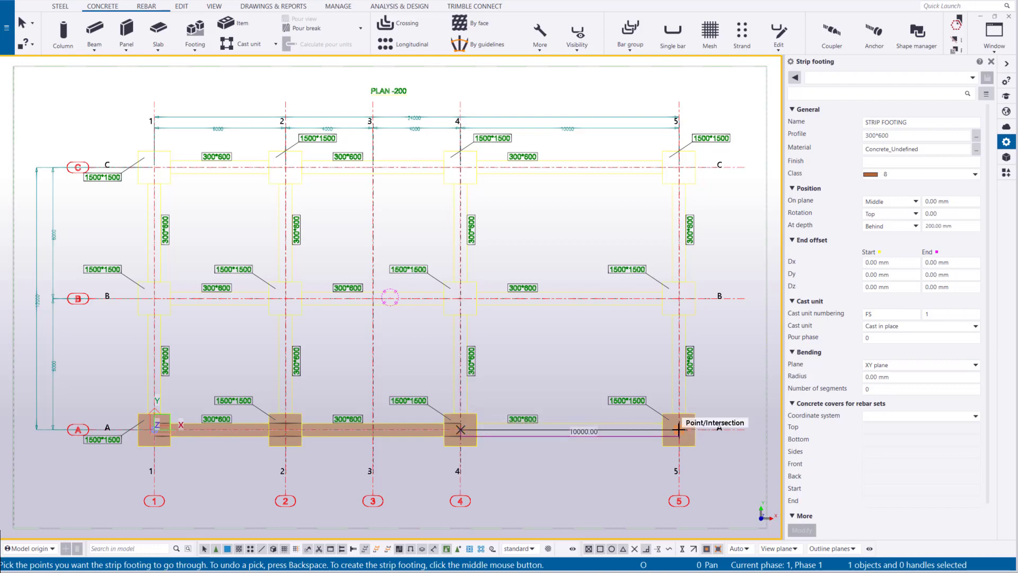
pyautogui.middleClick(678, 430)
pyautogui.rightClick(620, 362)
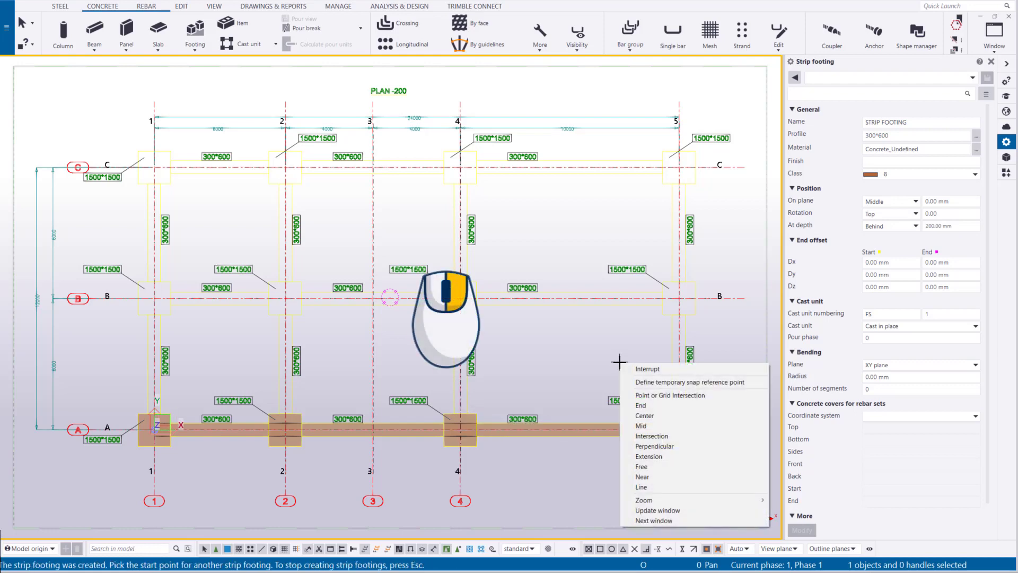
pyautogui.click(645, 369)
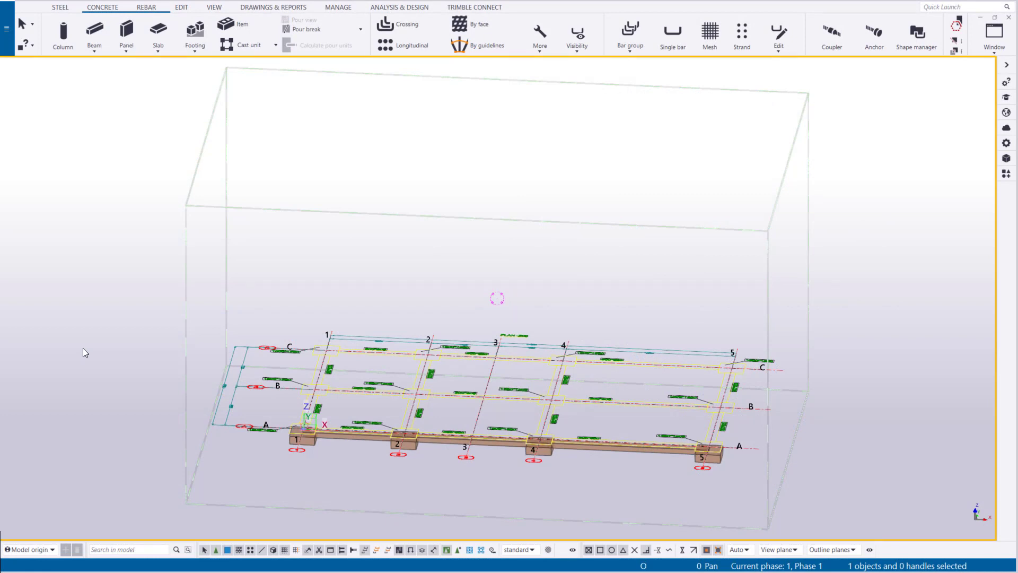
# Step: Copy all pad and strip footings on grid line A linearly with dY 6000 and 2 copies to fill grid lines B and C
pyautogui.hotkey('ctrl', 'p')
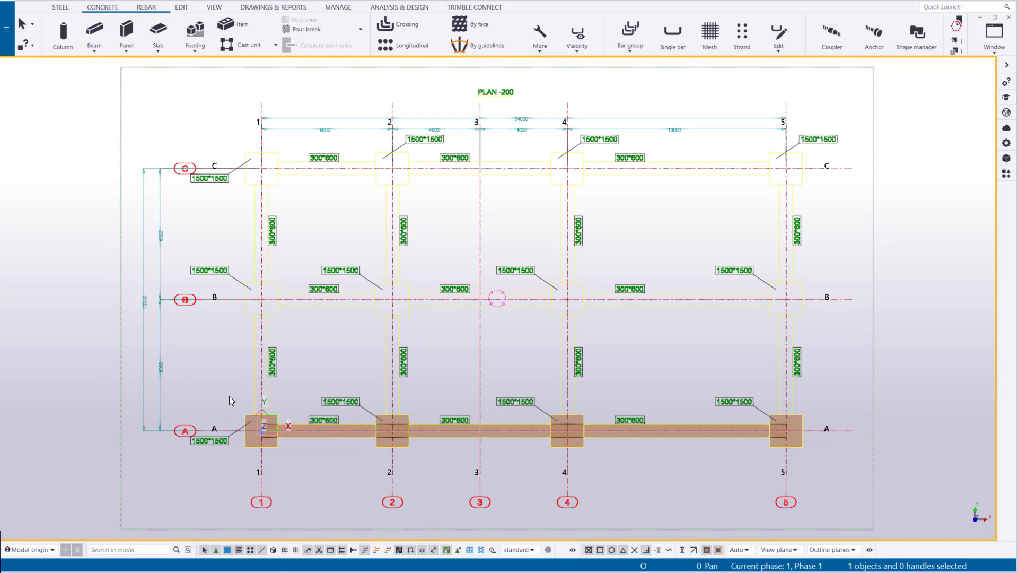
pyautogui.moveTo(229, 395); pyautogui.dragTo(824, 461)
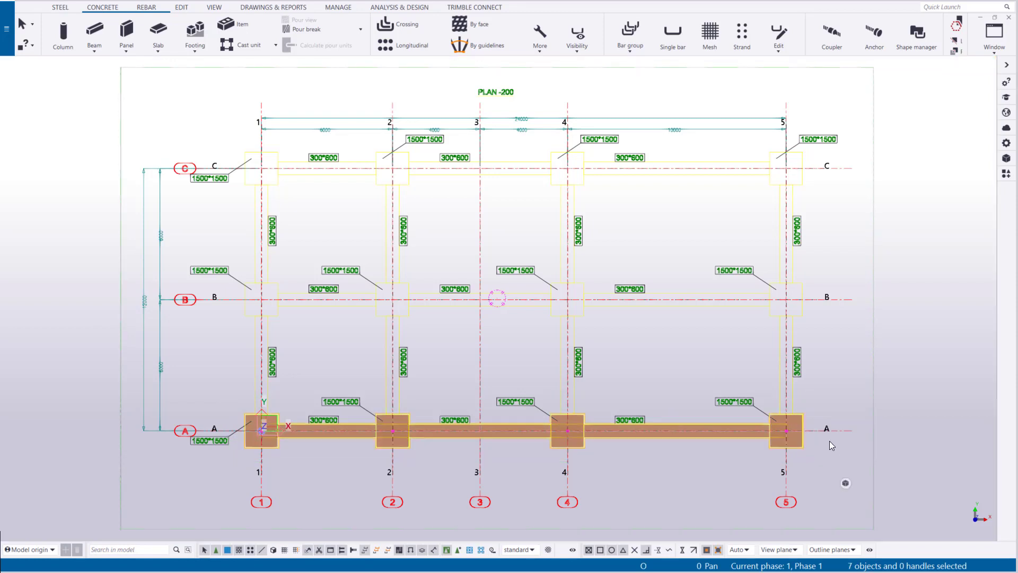
pyautogui.rightClick(749, 471)
pyautogui.moveTo(795, 278)
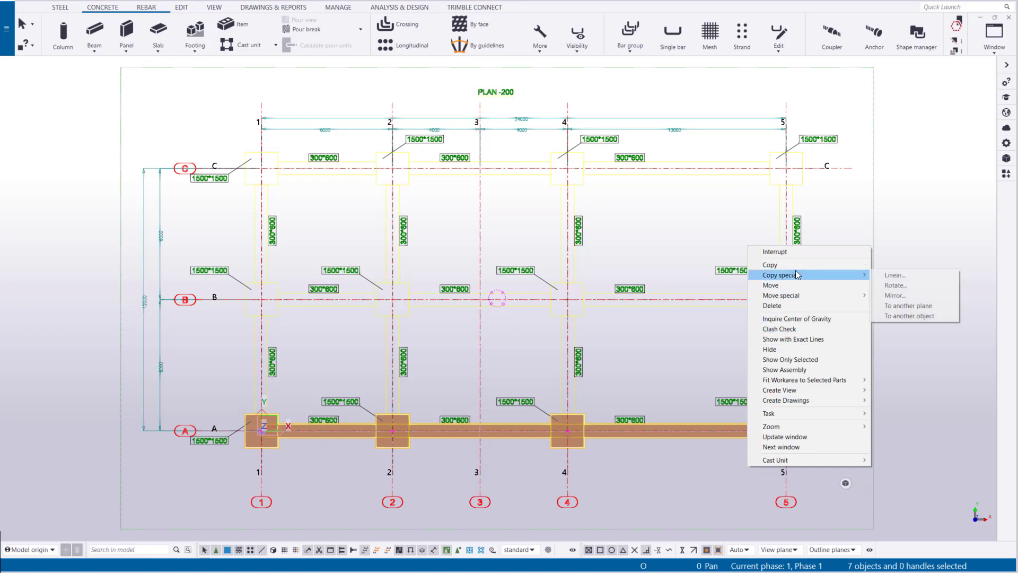
pyautogui.click(892, 275)
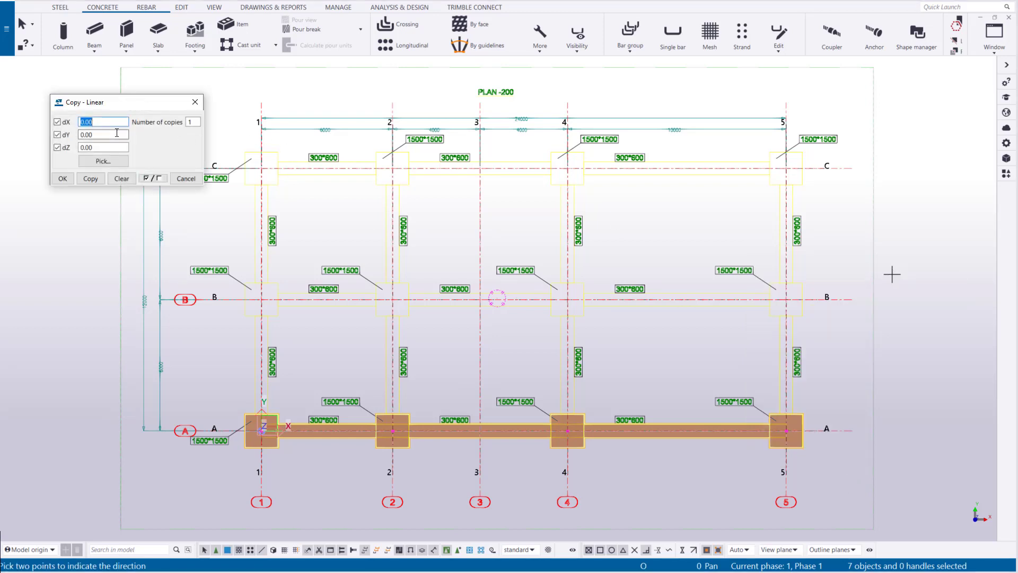
pyautogui.click(80, 135)
pyautogui.write('600')
pyautogui.click(125, 165)
pyautogui.click(193, 122)
pyautogui.press('BackSpace')
pyautogui.write('2')
pyautogui.click(91, 179)
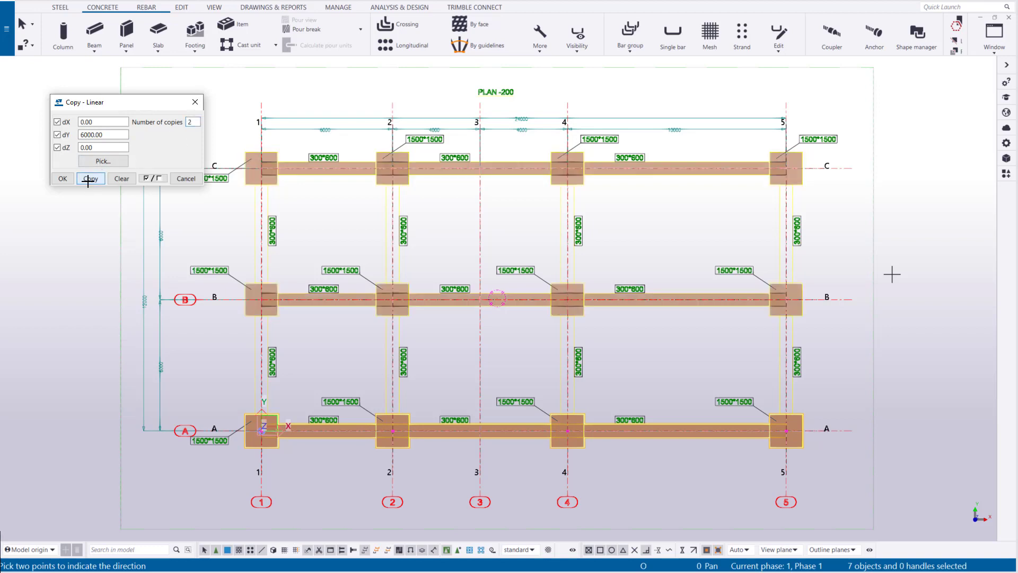
pyautogui.click(63, 179)
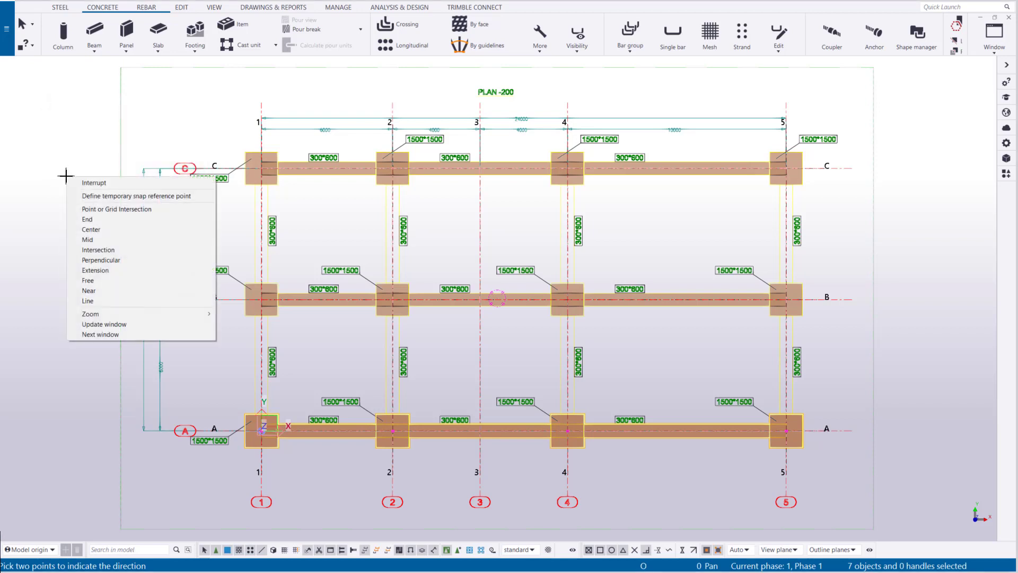
# Step: End the linear copy command and create a strip footing along grid line 1 from grid C to grid B
pyautogui.click(94, 183)
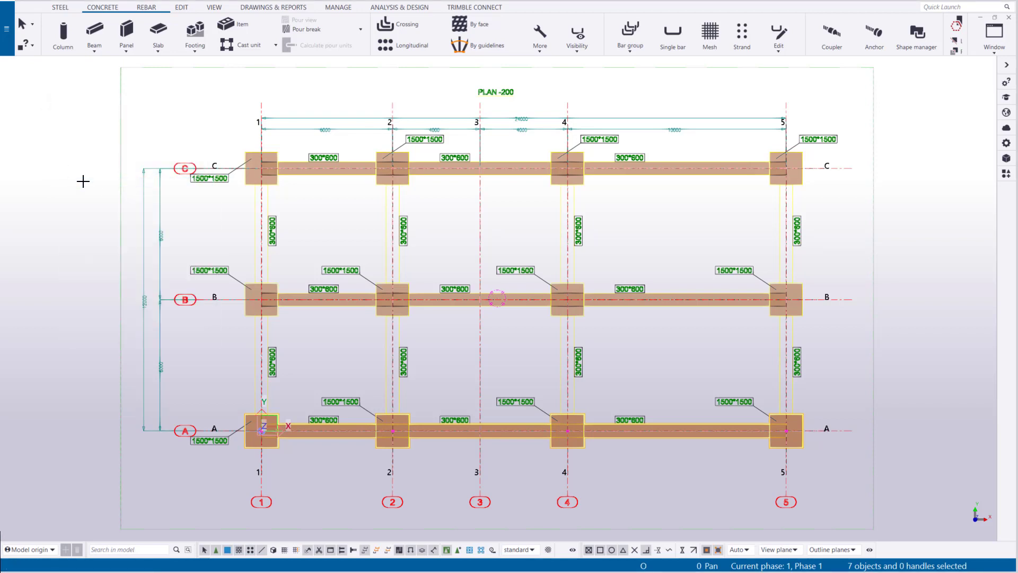
pyautogui.click(194, 52)
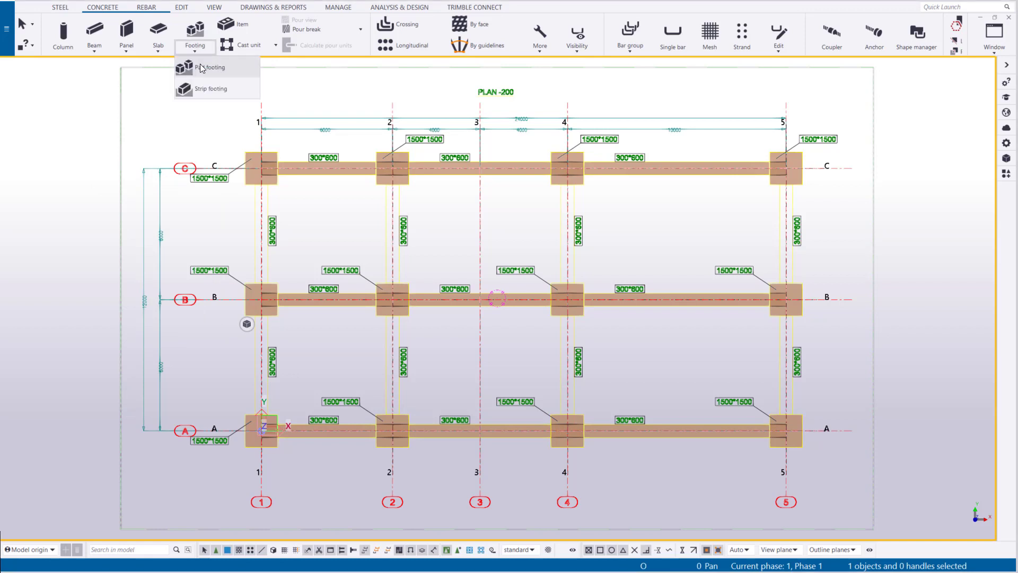
pyautogui.click(210, 89)
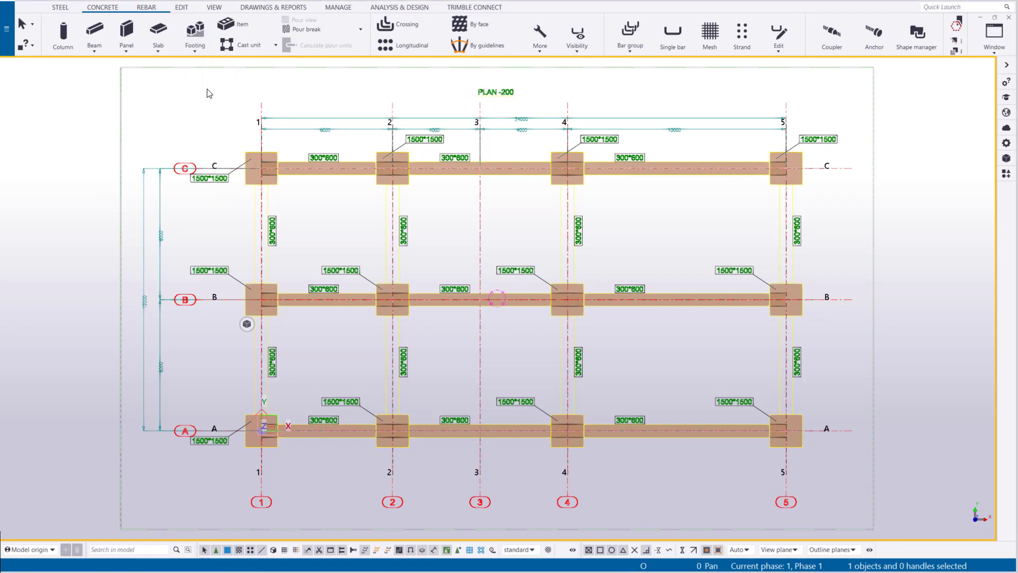
pyautogui.click(263, 167)
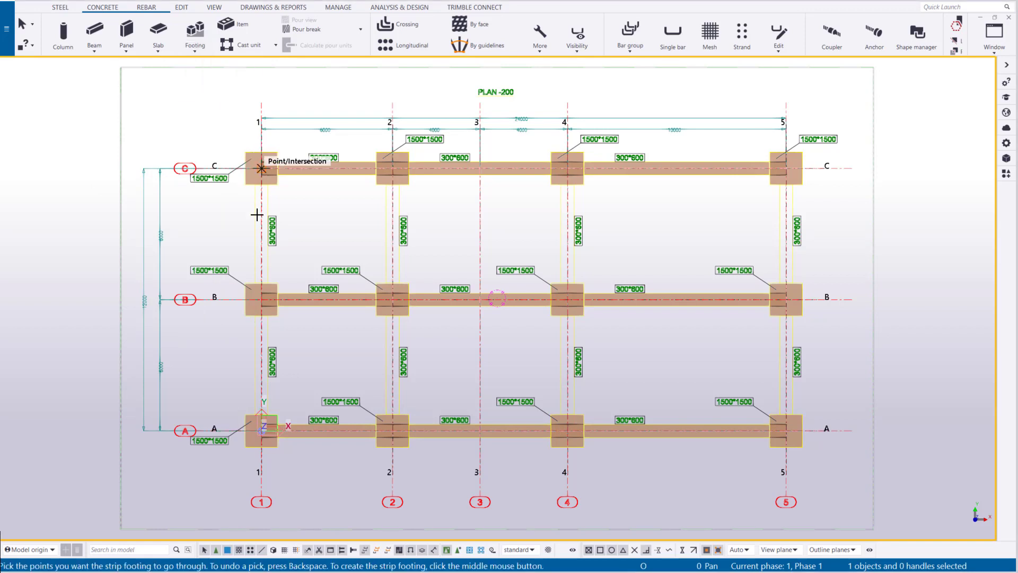
pyautogui.click(263, 300)
pyautogui.middleClick(262, 299)
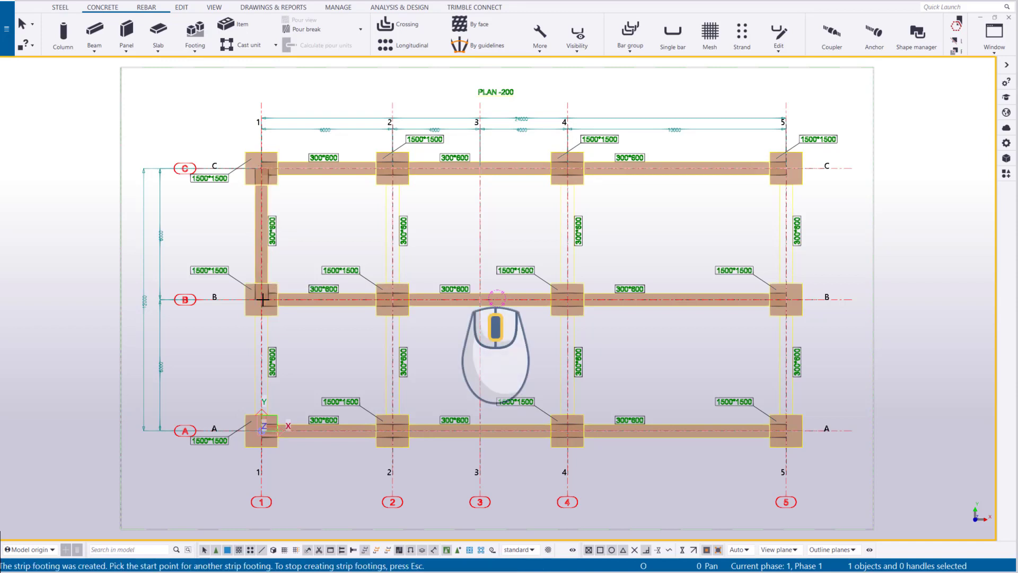
# Step: Create a strip footing along grid line 1 from grid B to grid A and end the strip footing command
pyautogui.click(262, 300)
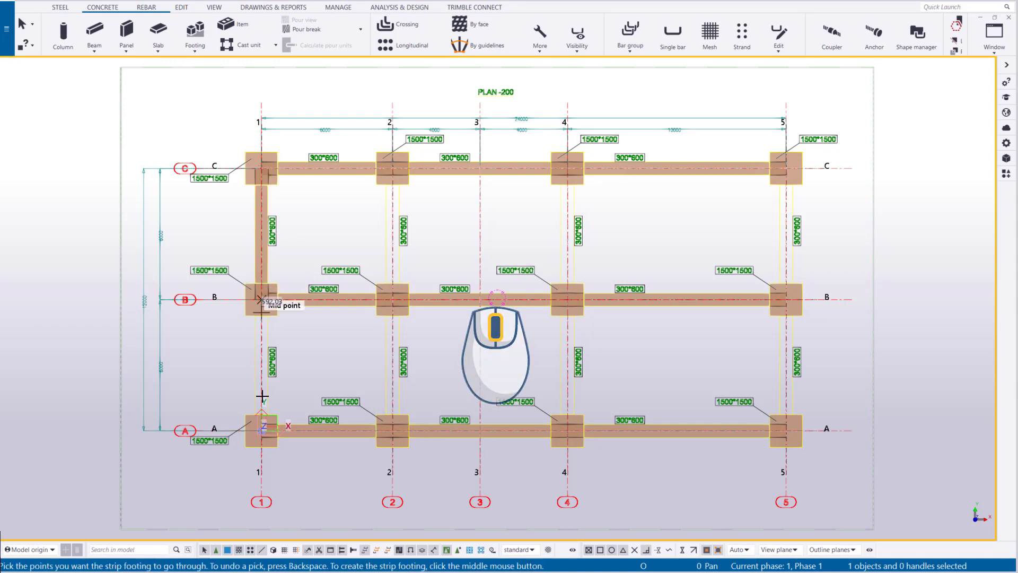
pyautogui.click(262, 432)
pyautogui.middleClick(263, 431)
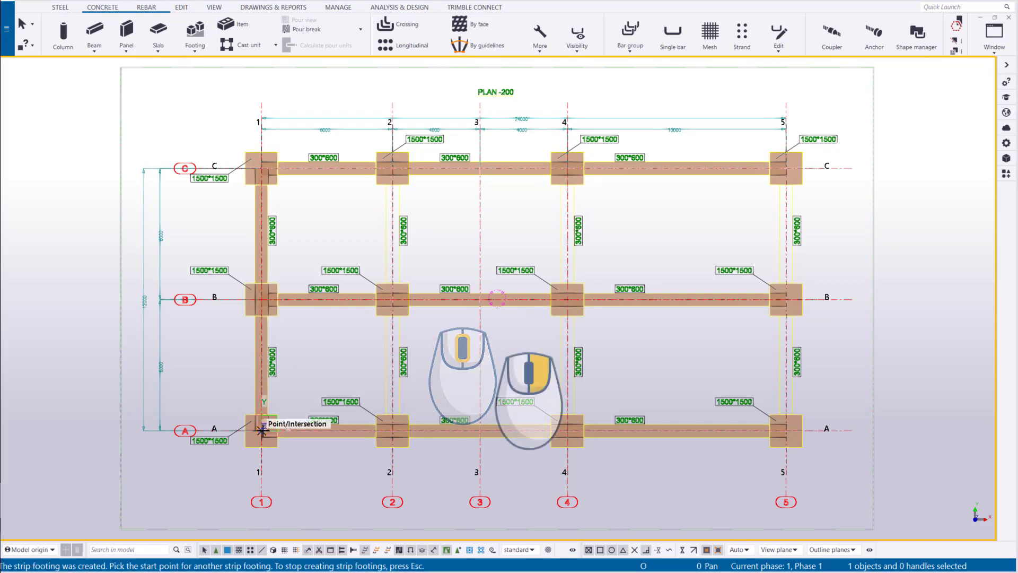
pyautogui.rightClick(263, 431)
pyautogui.click(291, 438)
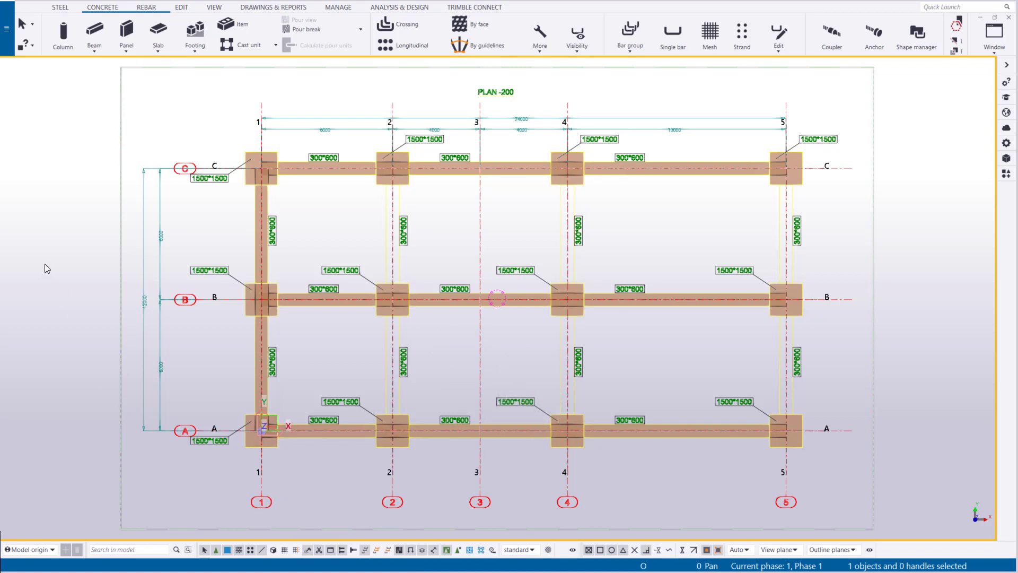
# Step: Copy both strip footings on grid line 1 to grid line 2, using grid intersection B-1 as origin and B-2 as destination
pyautogui.press('ctrl')
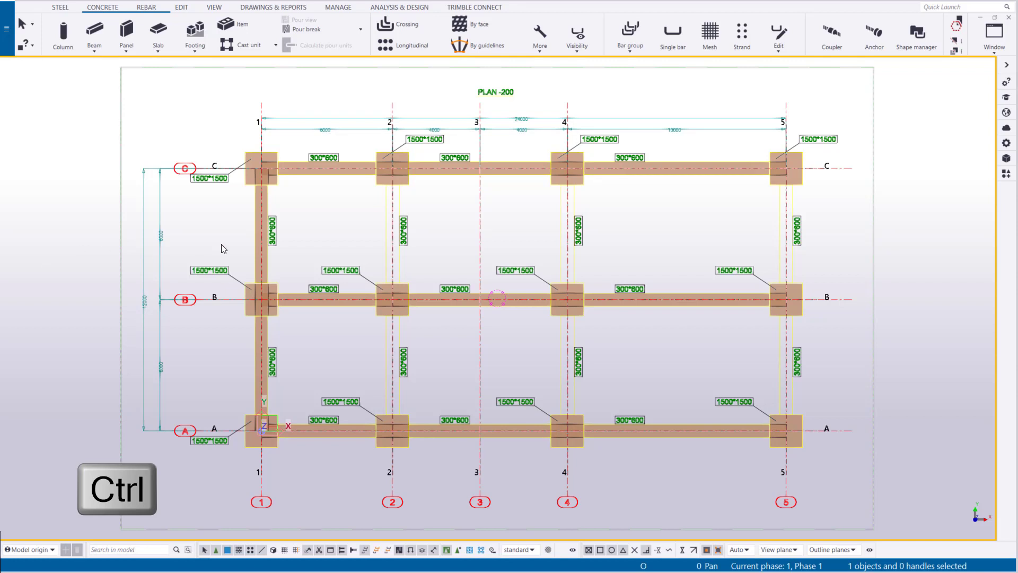
pyautogui.click(259, 234)
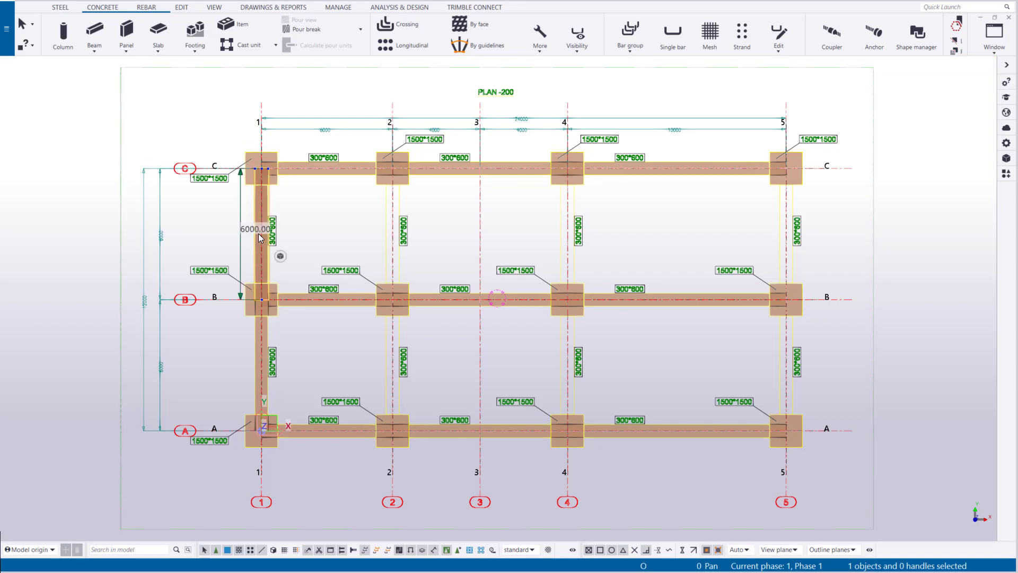
pyautogui.keyDown('ctrl'); pyautogui.click(268, 372); pyautogui.keyUp('ctrl')
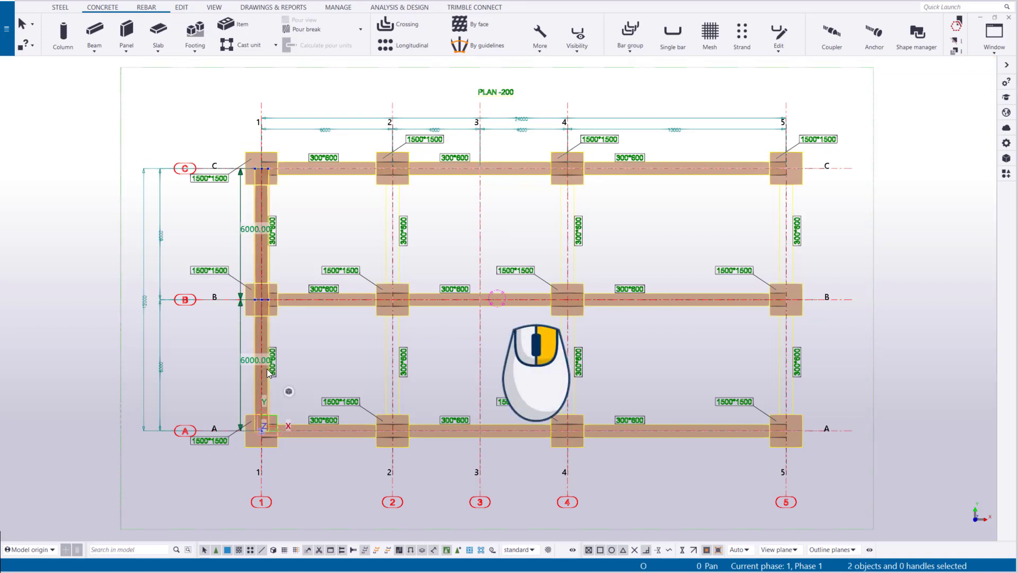
pyautogui.rightClick(268, 372)
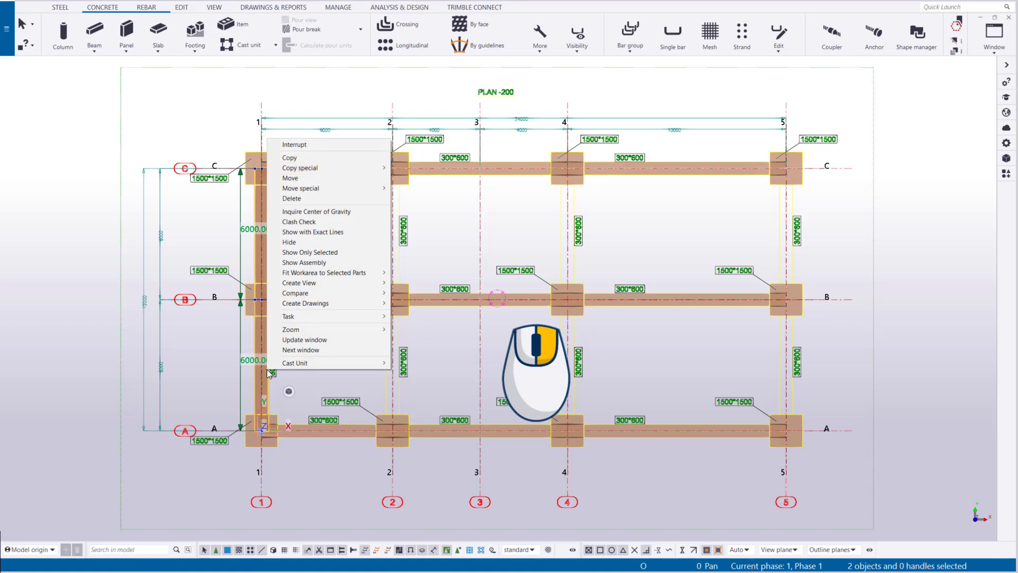
pyautogui.click(335, 157)
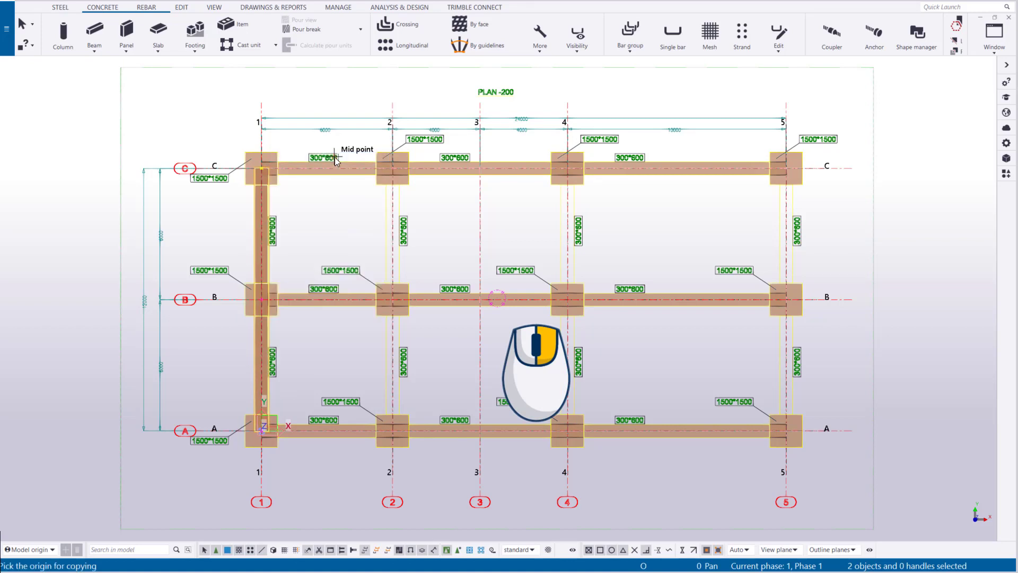
pyautogui.click(259, 301)
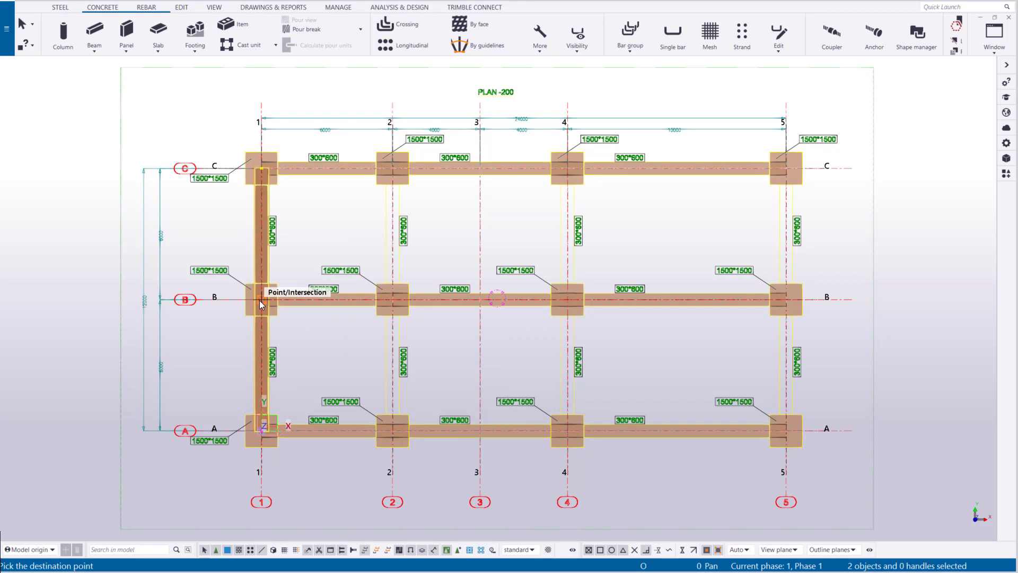
pyautogui.click(392, 300)
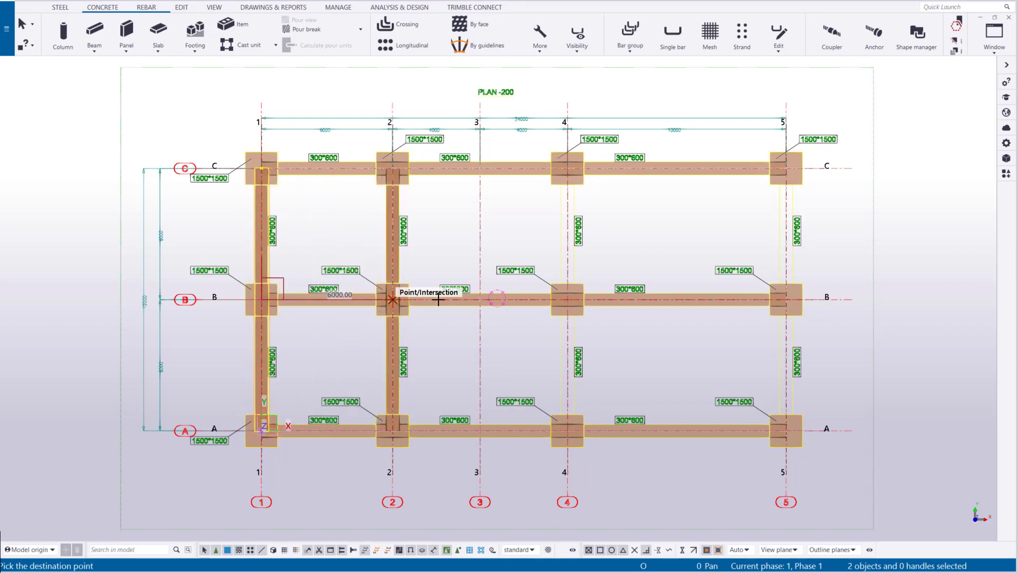
# Step: Place further copies of the two strip footings at grid intersections B-4 and B-5 and end the copy command
pyautogui.click(570, 301)
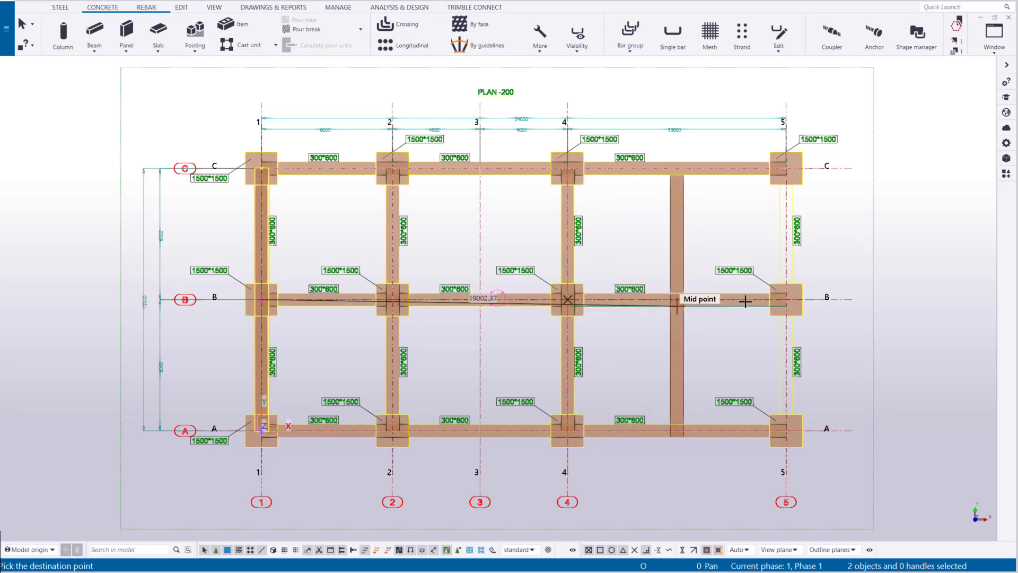
pyautogui.click(788, 302)
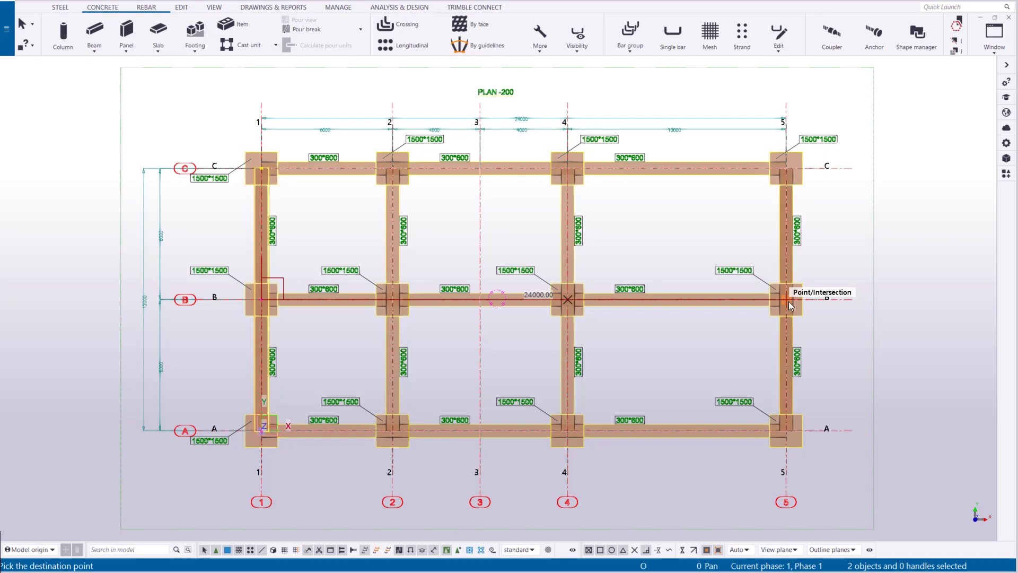
pyautogui.rightClick(820, 302)
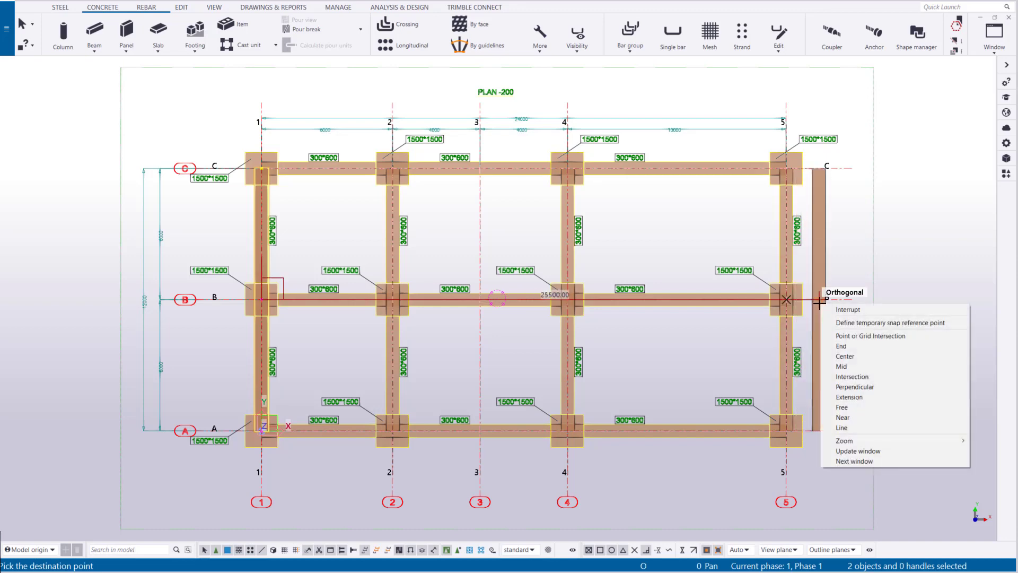
pyautogui.click(847, 309)
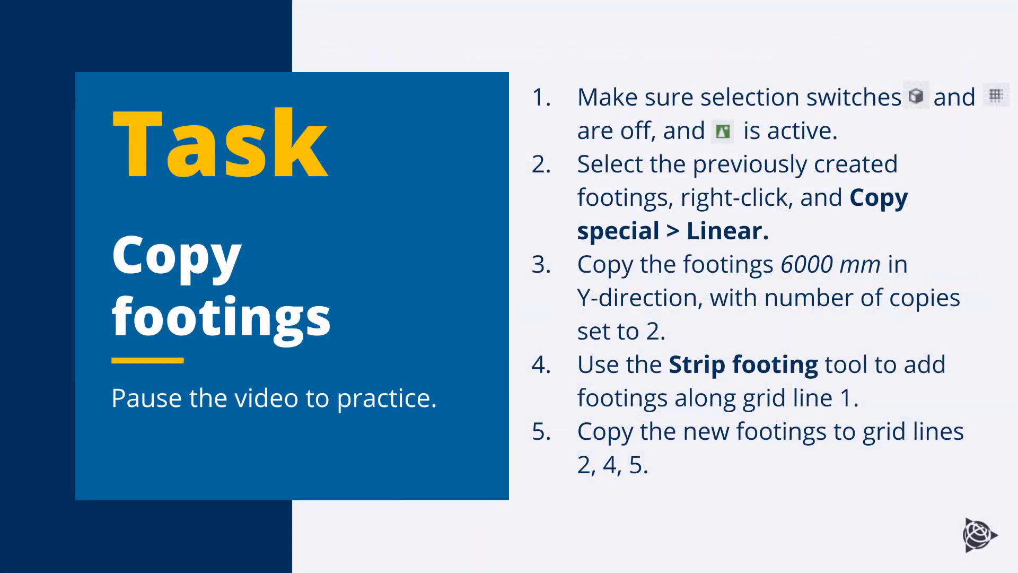